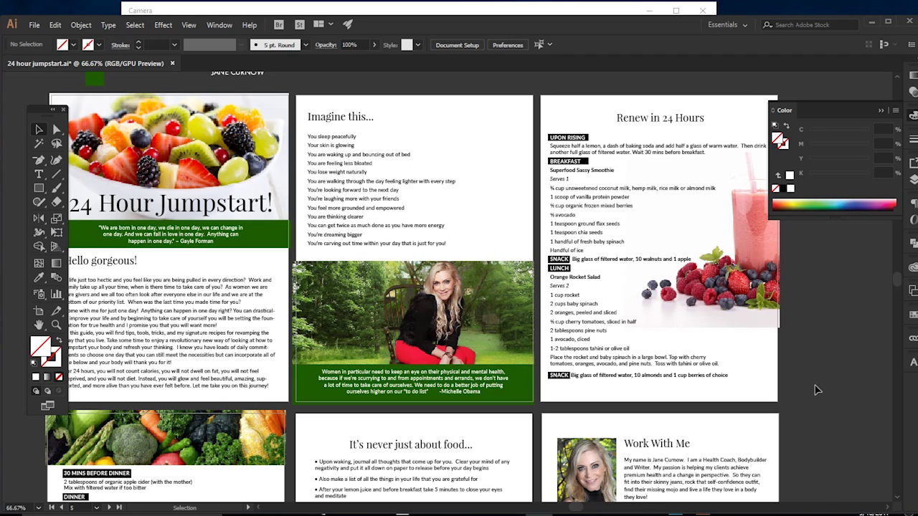
# Look over the six artboards of the 24 hour jumpstart layout
pyautogui.scroll(-5, 816, 391)
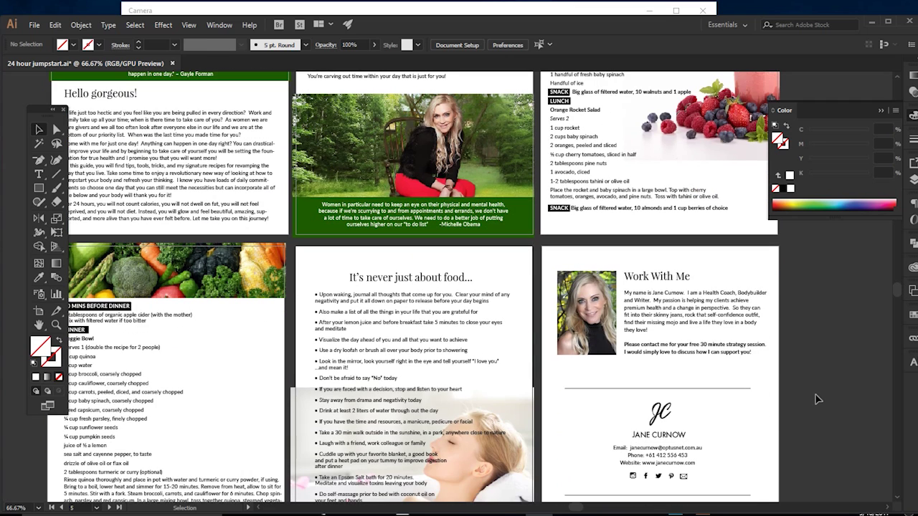
pyautogui.scroll(-2, 818, 398)
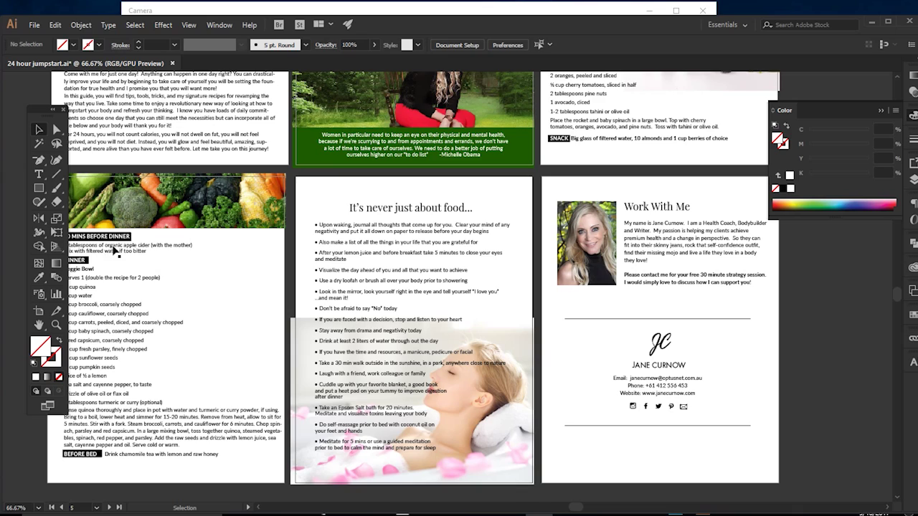
pyautogui.scroll(8, 229, 329)
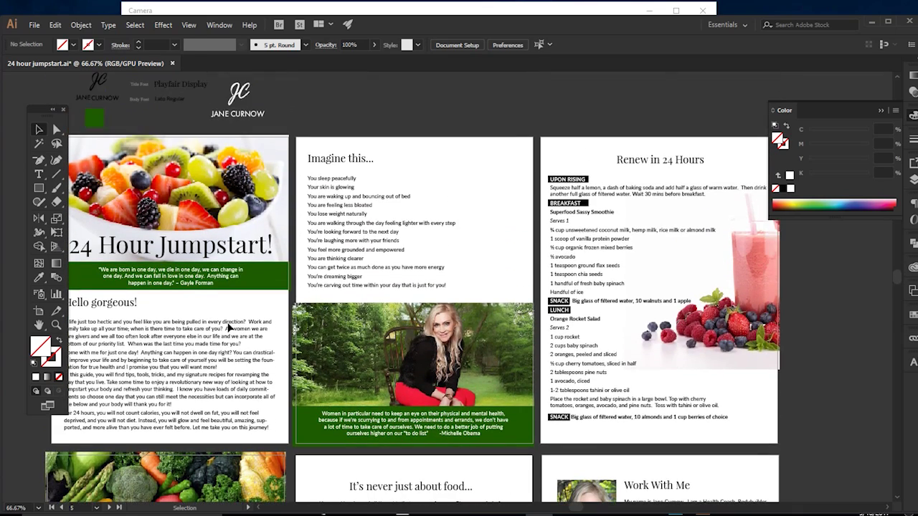
pyautogui.scroll(-2, 230, 328)
pyautogui.scroll(-5, 230, 327)
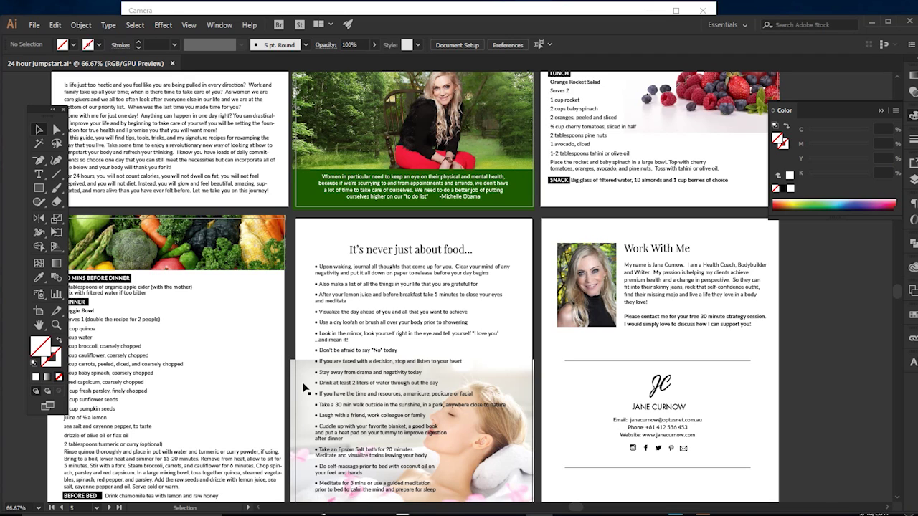
# Save the document to the Desktop as an Adobe PDF named 24 hour jumpstart, covering all artboards
pyautogui.click(34, 26)
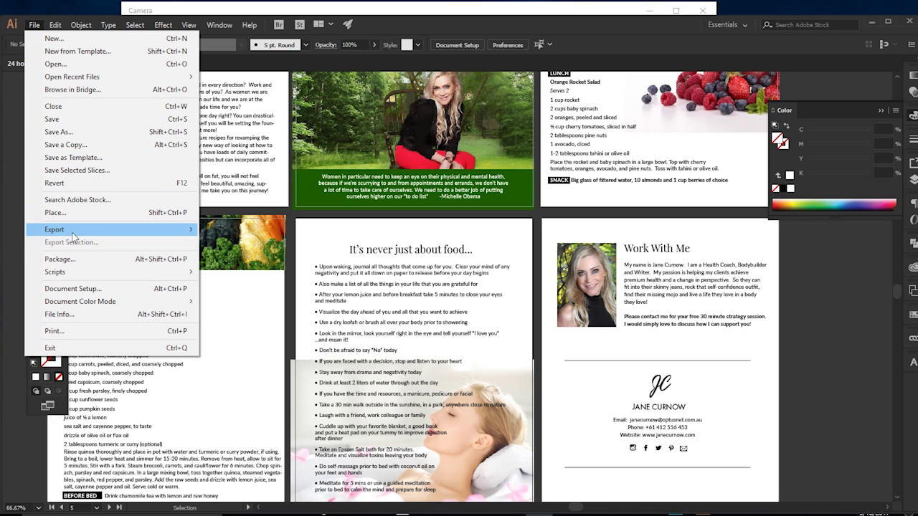
pyautogui.click(63, 135)
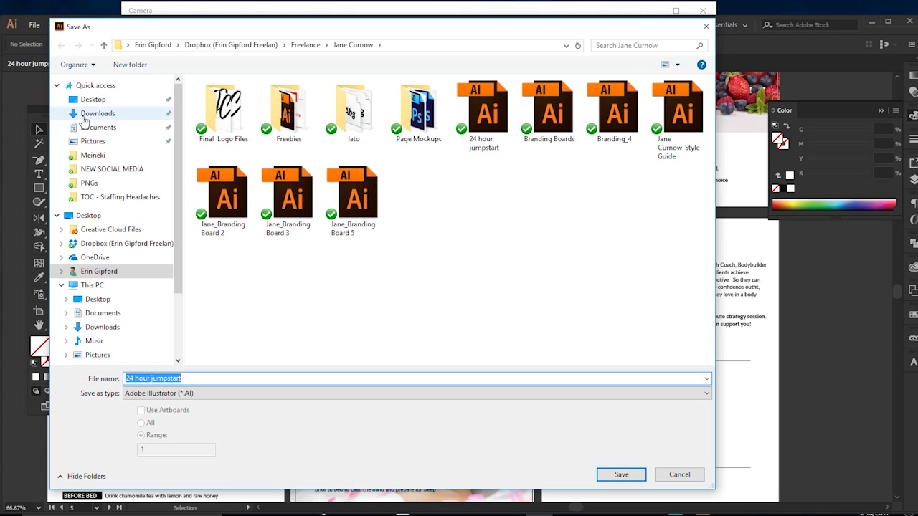
pyautogui.click(93, 100)
pyautogui.click(193, 393)
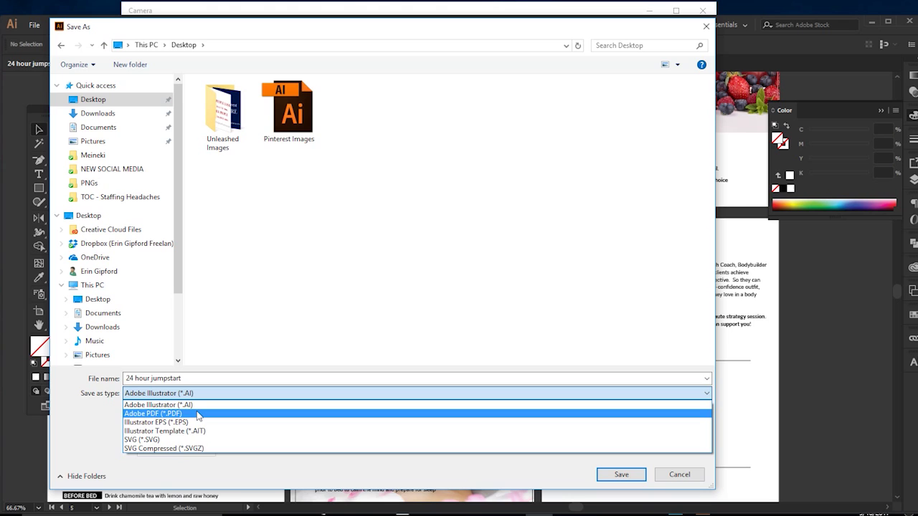
pyautogui.click(196, 413)
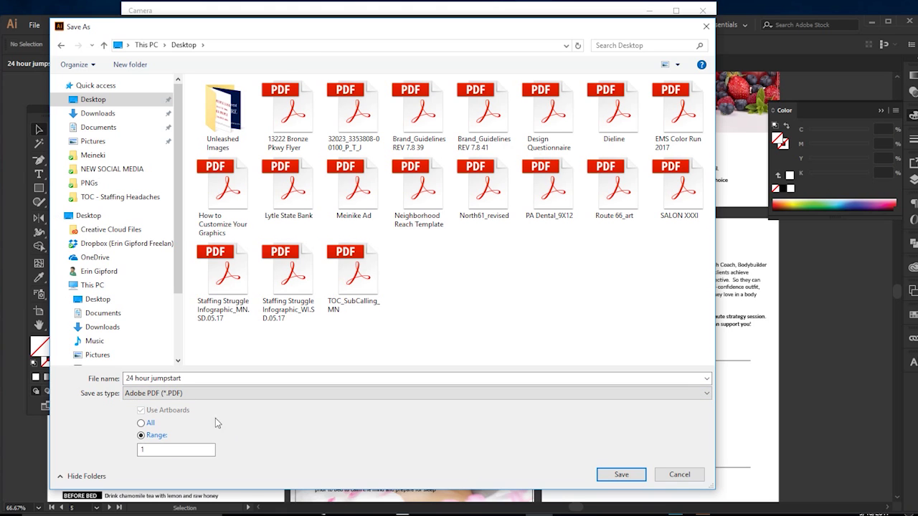
pyautogui.click(615, 475)
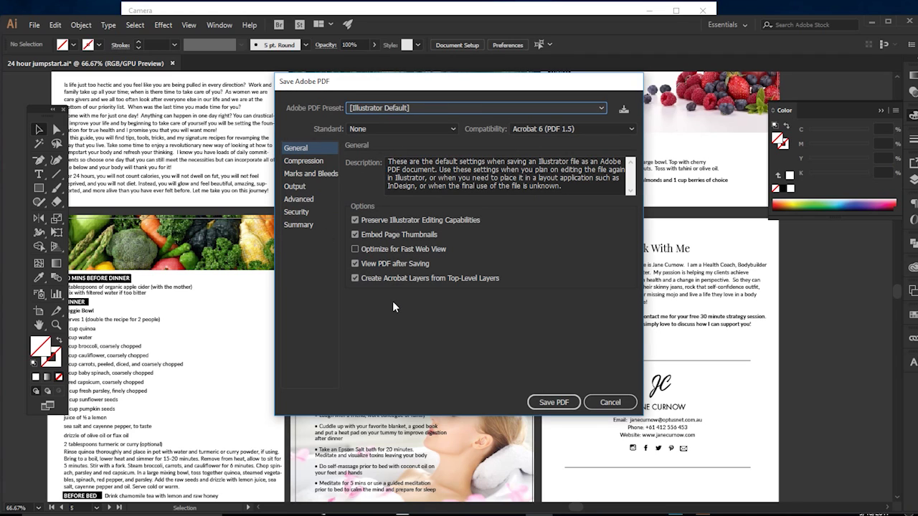
# Save the PDF with the High Quality Print preset and Medium image quality for color and grayscale bitmap images
pyautogui.click(372, 107)
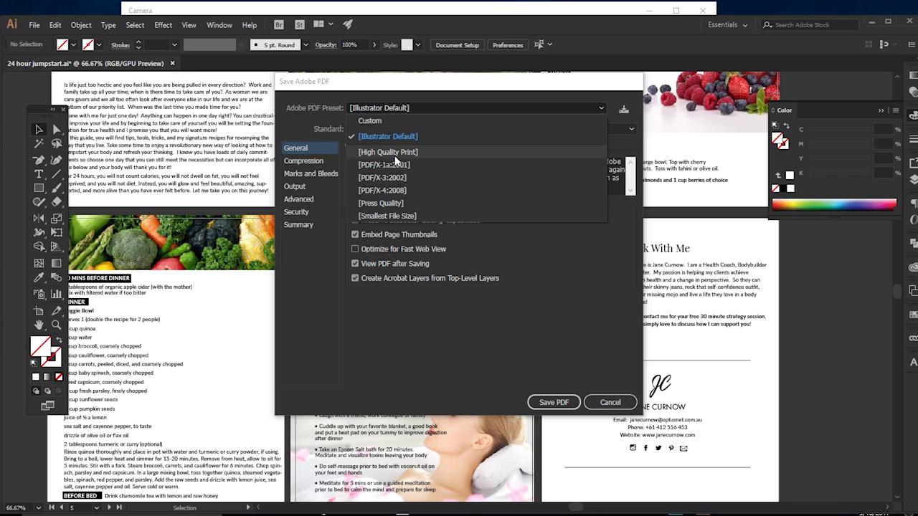
pyautogui.click(397, 154)
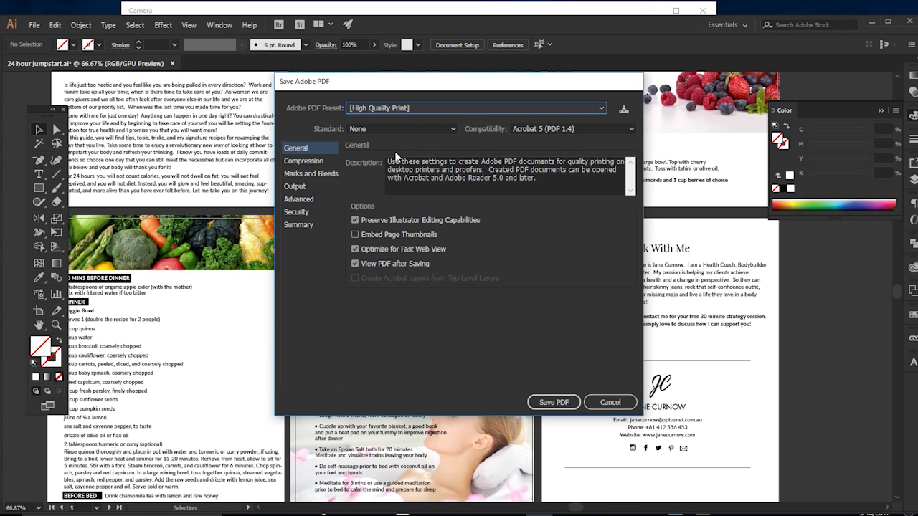
pyautogui.click(312, 162)
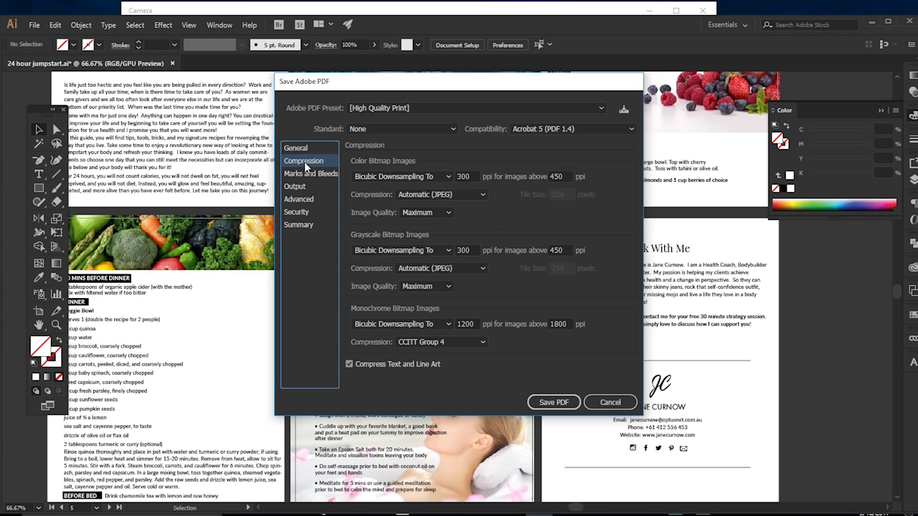
pyautogui.click(418, 214)
pyautogui.click(422, 250)
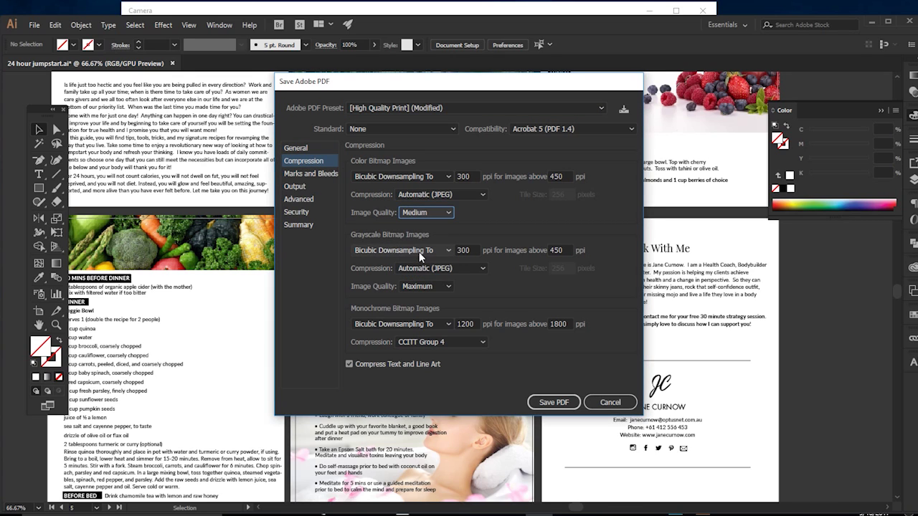
pyautogui.click(417, 288)
pyautogui.click(429, 325)
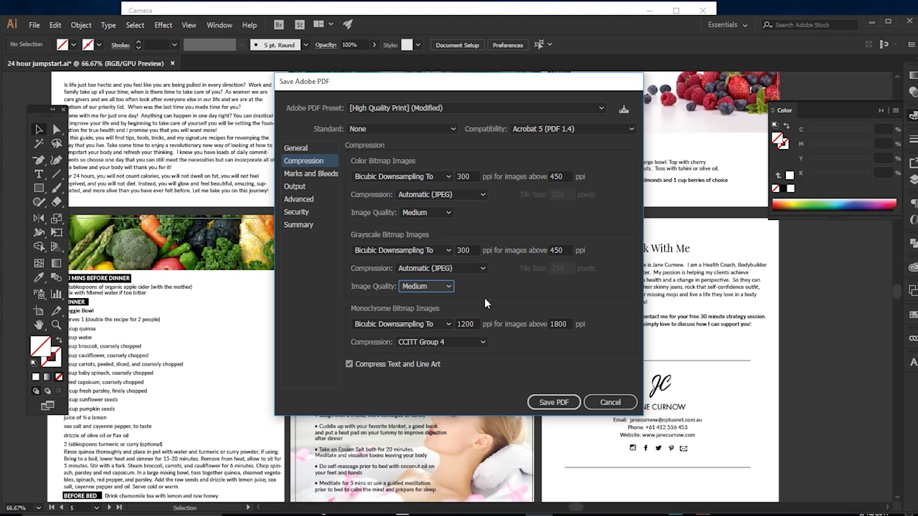
pyautogui.click(552, 404)
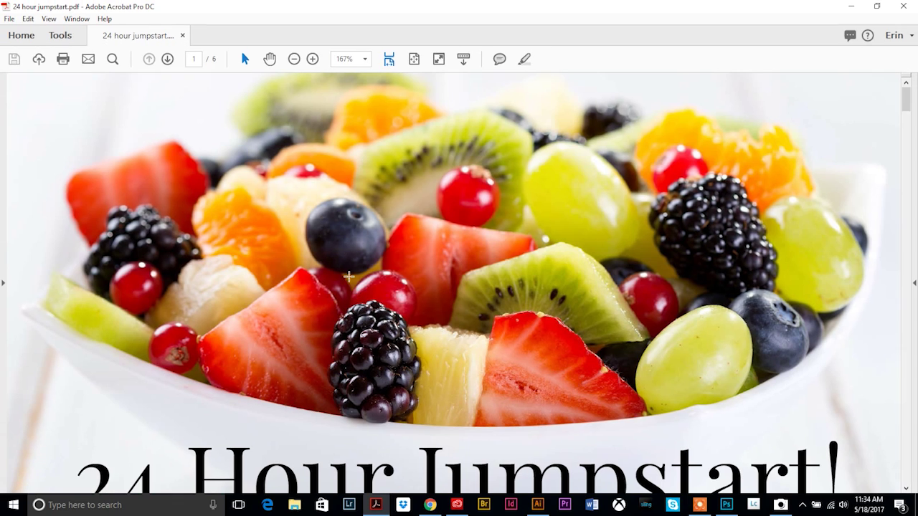
# Review the exported PDF from the cover page through to the contact details and social icons on the final page
pyautogui.scroll(-10, 356, 321)
pyautogui.scroll(-15, 356, 320)
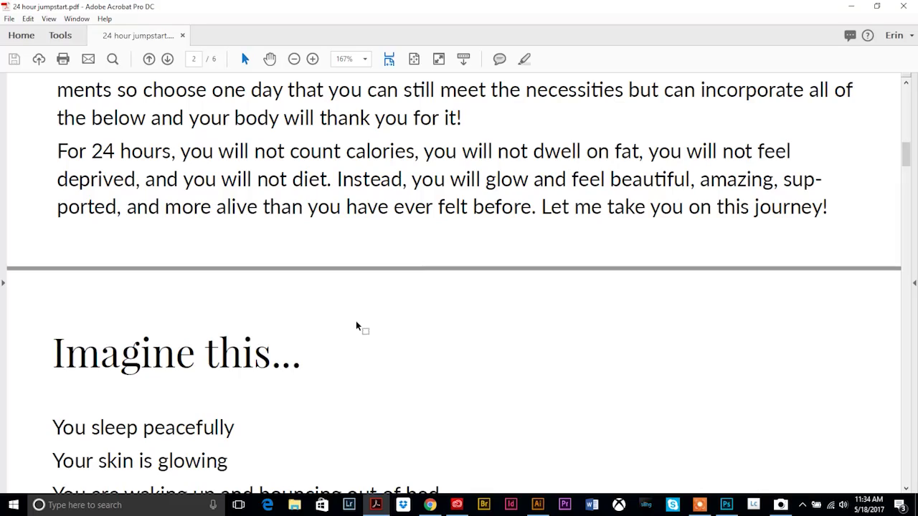
pyautogui.scroll(-15, 356, 322)
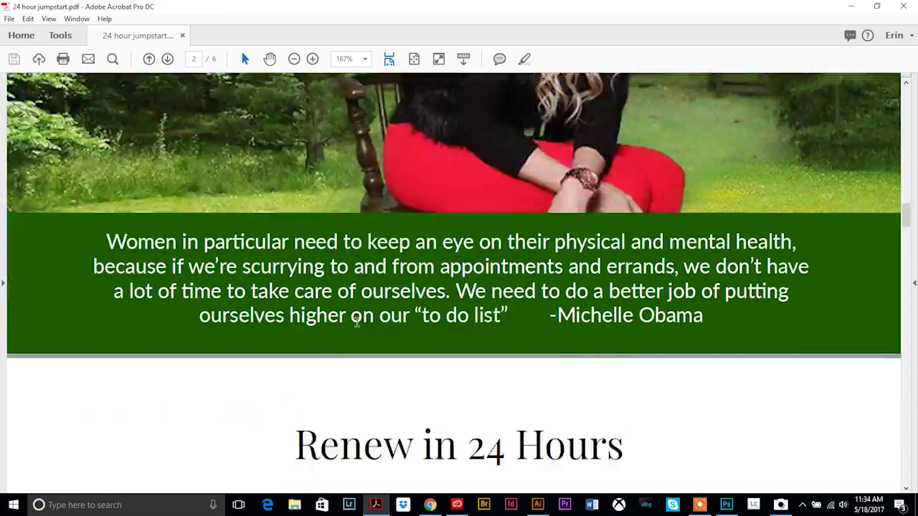
pyautogui.scroll(-15, 356, 322)
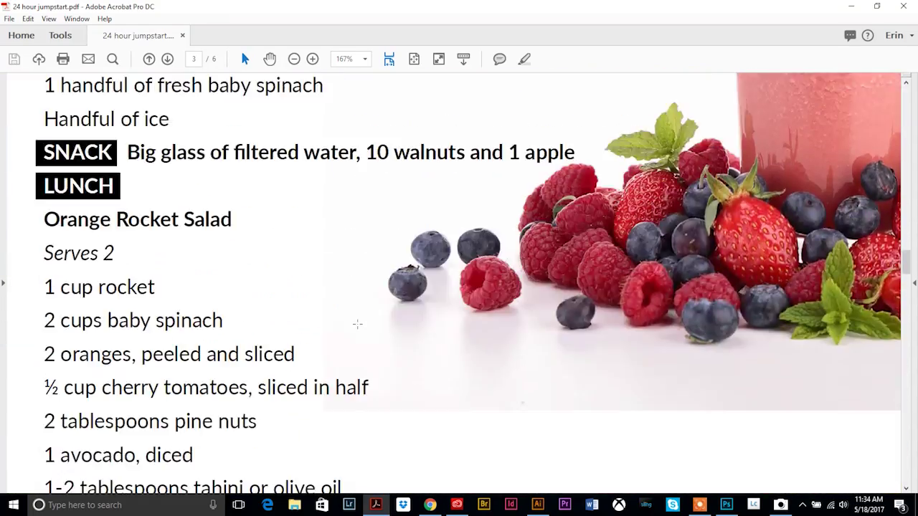
pyautogui.scroll(-15, 360, 326)
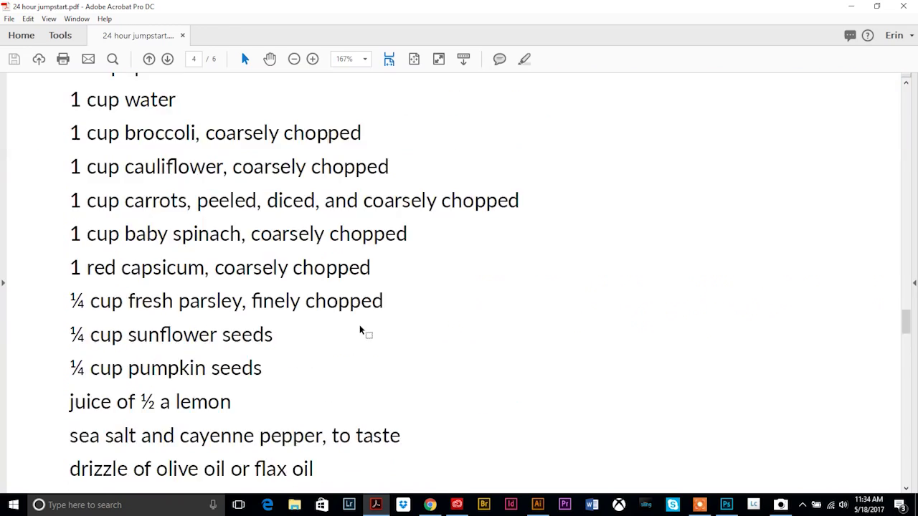
pyautogui.scroll(-10, 360, 327)
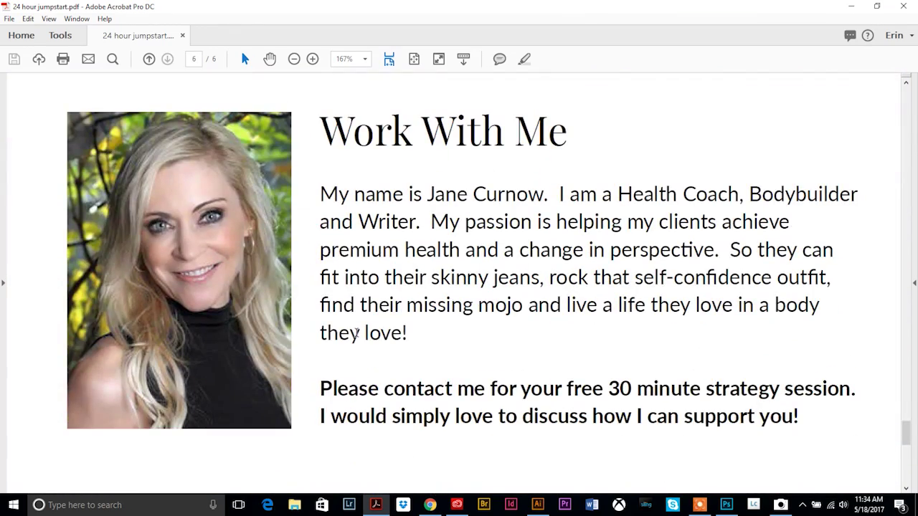
pyautogui.scroll(-10, 357, 333)
pyautogui.scroll(-2, 355, 335)
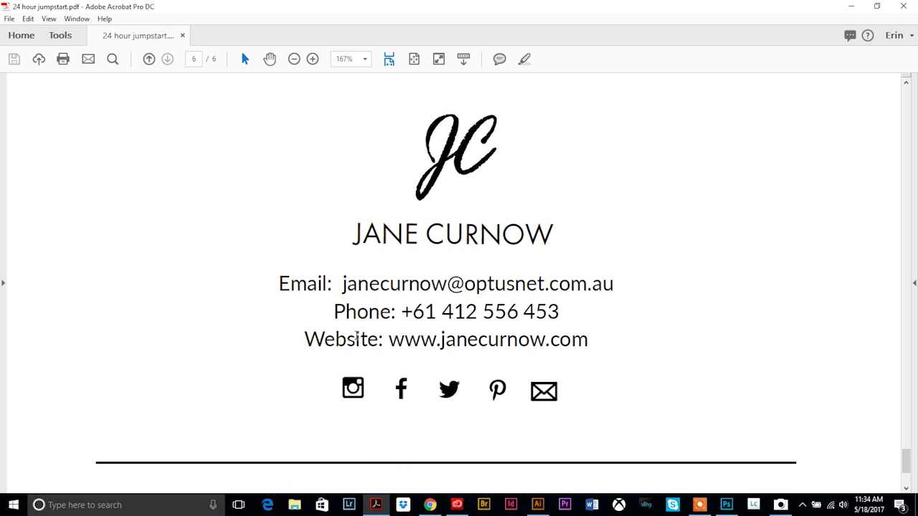
# In Edit PDF mode, add an invisible rectangle link with Invert highlight over the Instagram icon, set to open a web page
pyautogui.click(60, 37)
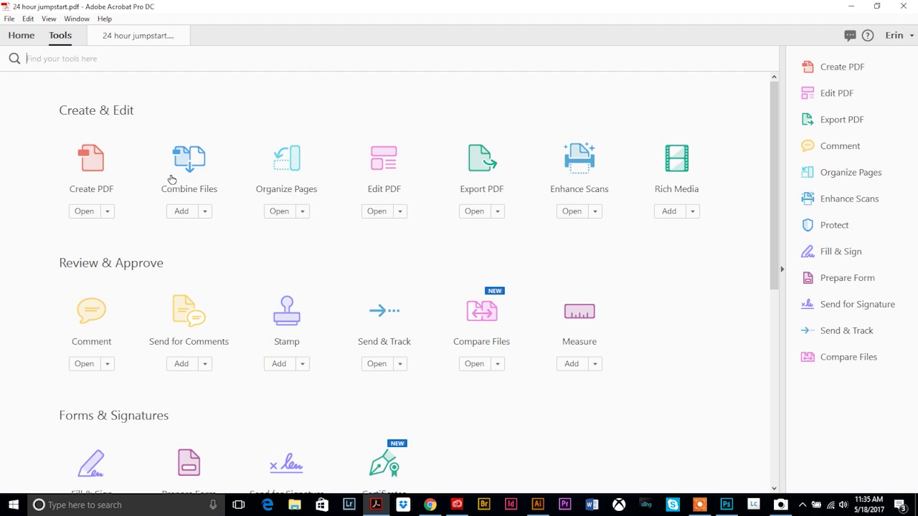
pyautogui.click(379, 170)
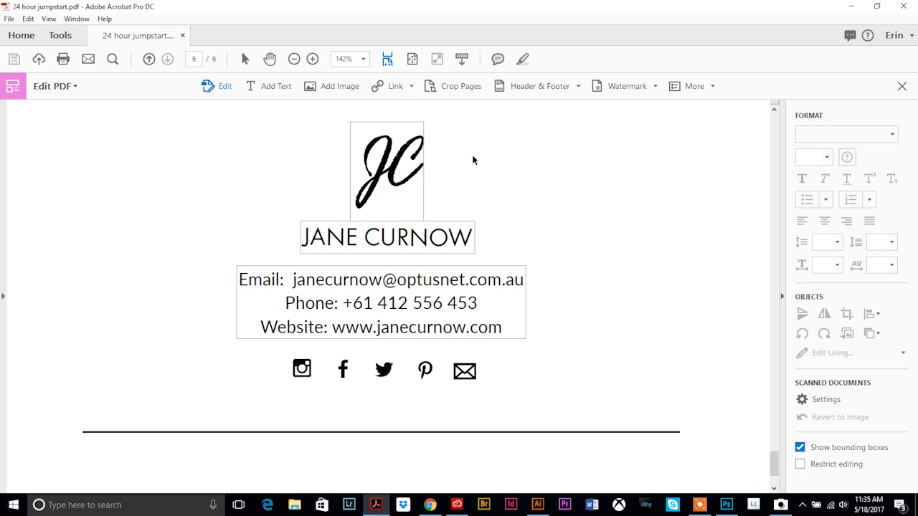
pyautogui.click(411, 87)
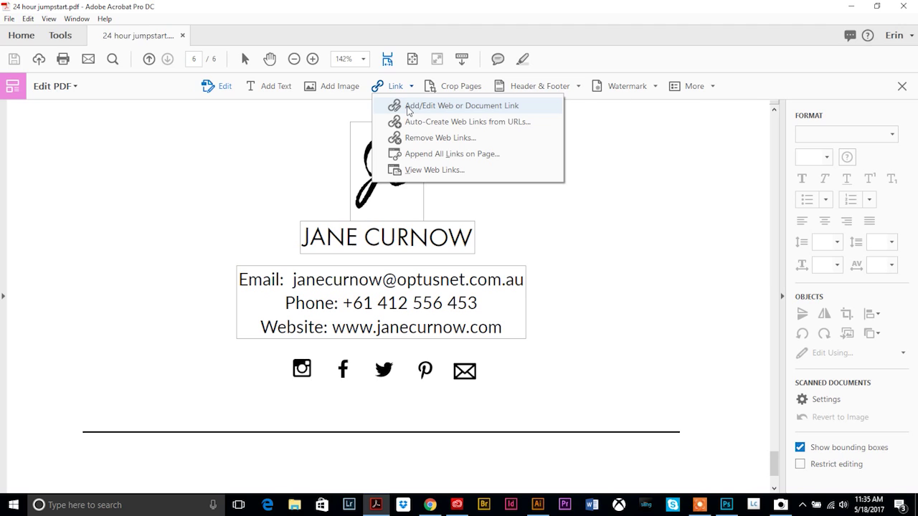
pyautogui.click(408, 108)
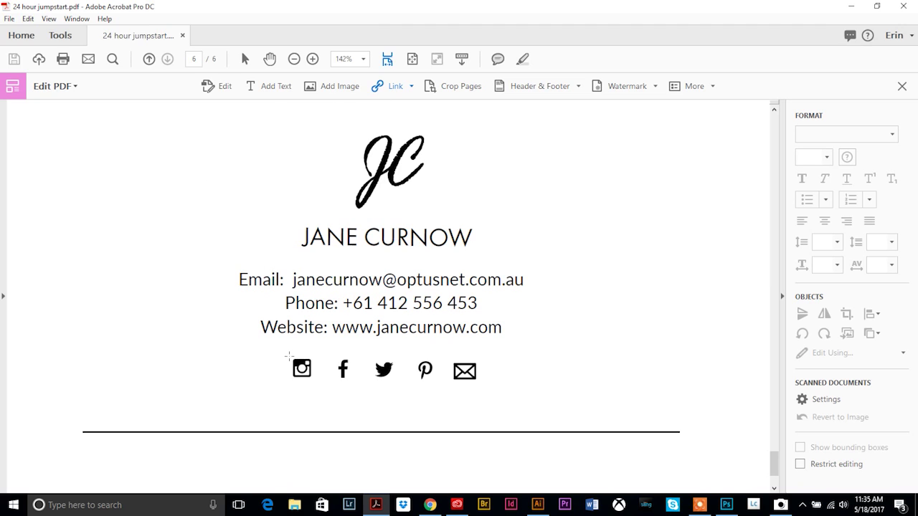
pyautogui.moveTo(290, 355); pyautogui.dragTo(317, 384)
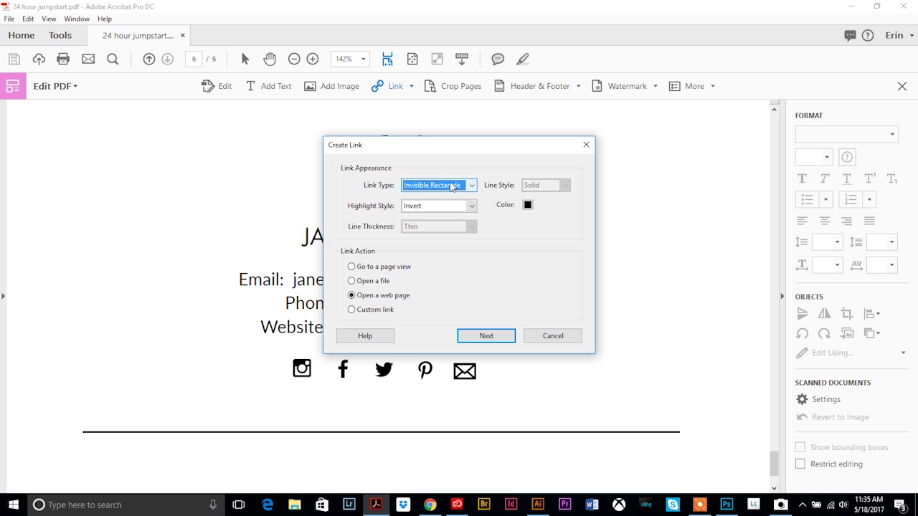
pyautogui.click(471, 186)
pyautogui.click(471, 186)
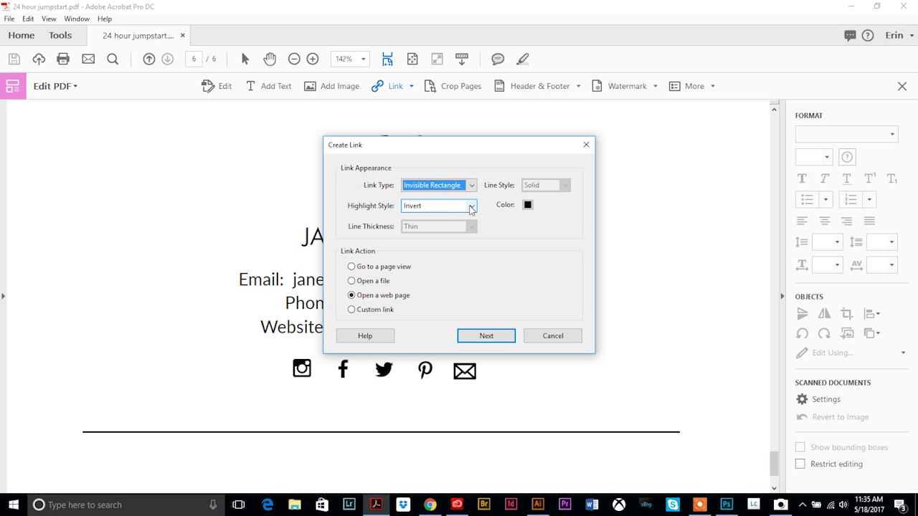
pyautogui.click(471, 208)
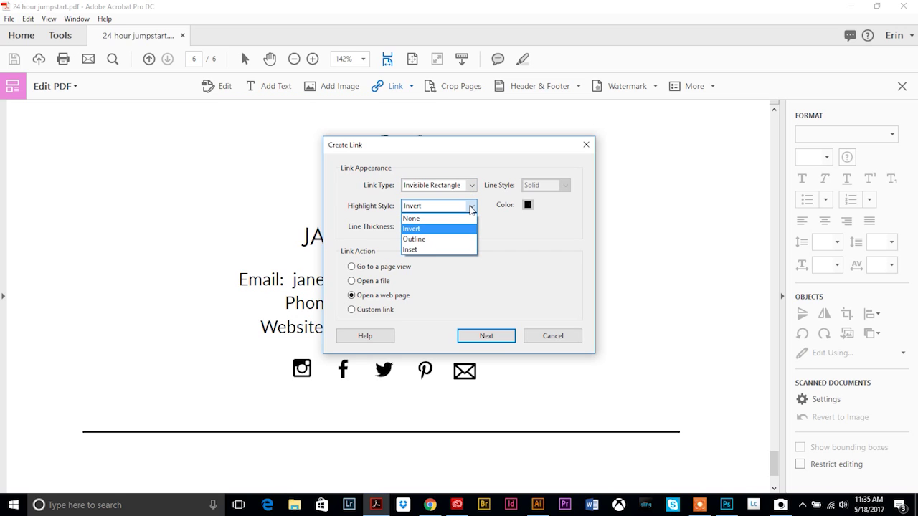
pyautogui.click(415, 228)
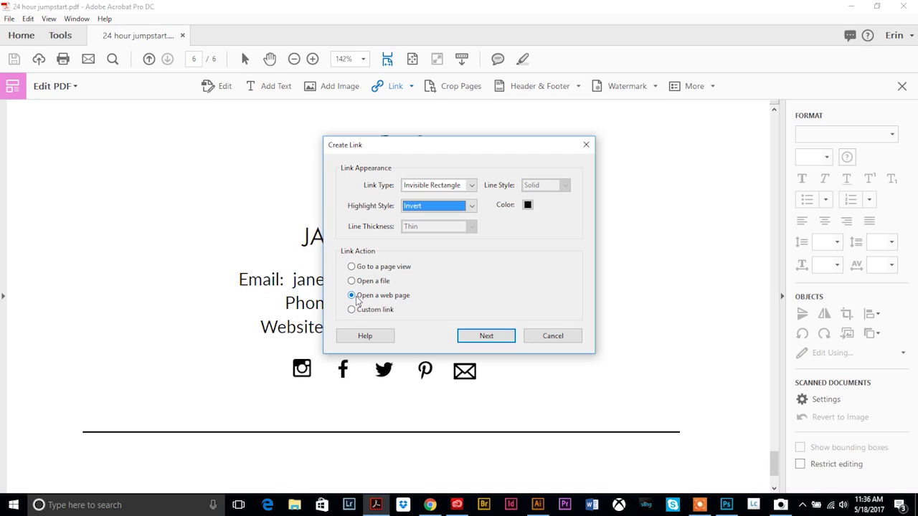
pyautogui.click(475, 337)
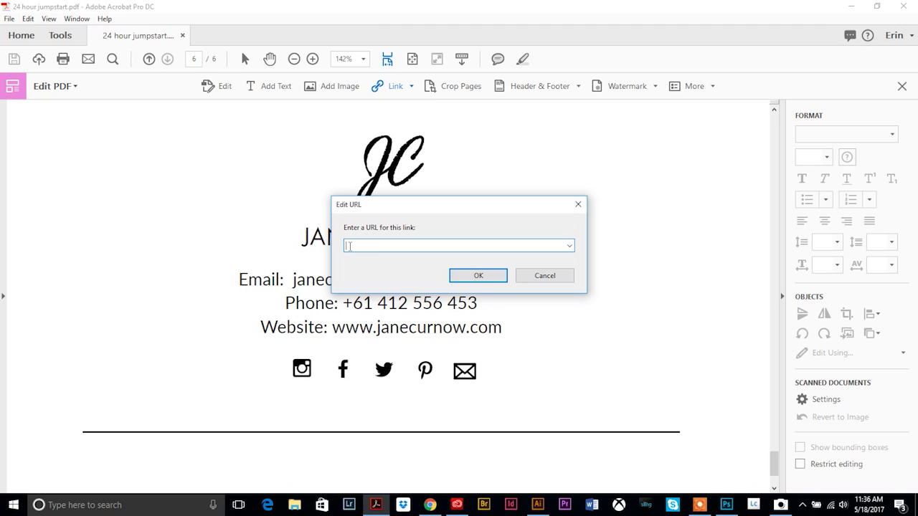
pyautogui.click(478, 276)
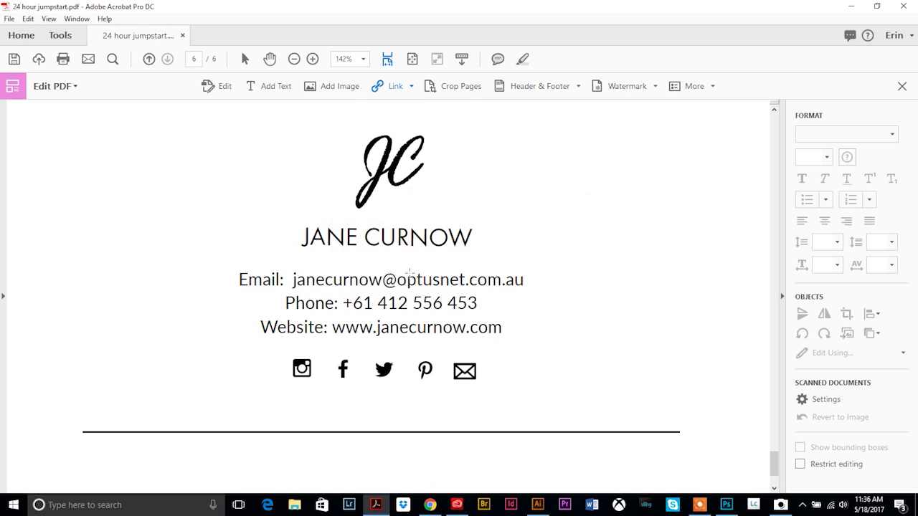
pyautogui.moveTo(331, 354); pyautogui.dragTo(359, 386)
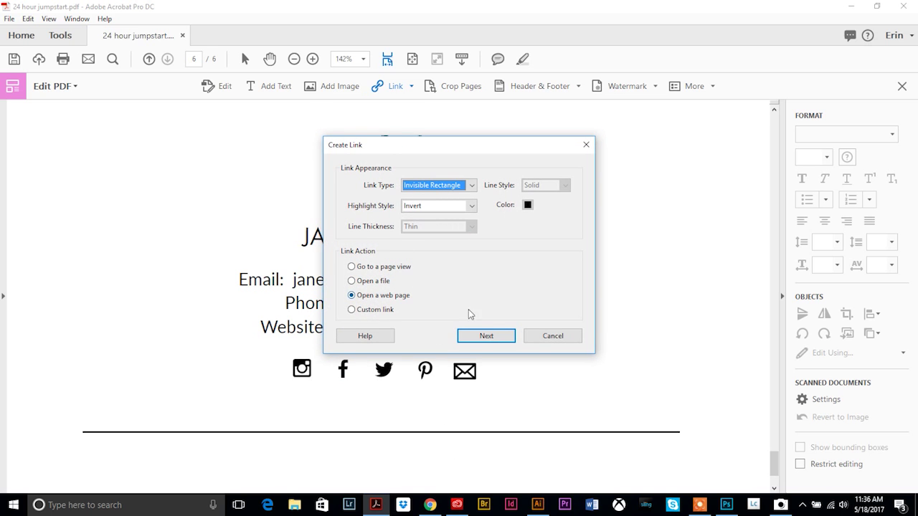
pyautogui.click(485, 337)
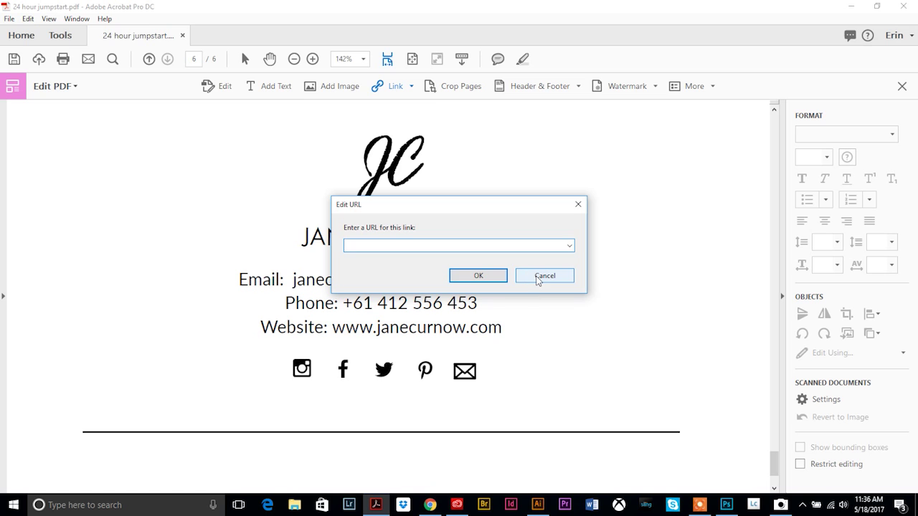
pyautogui.click(539, 277)
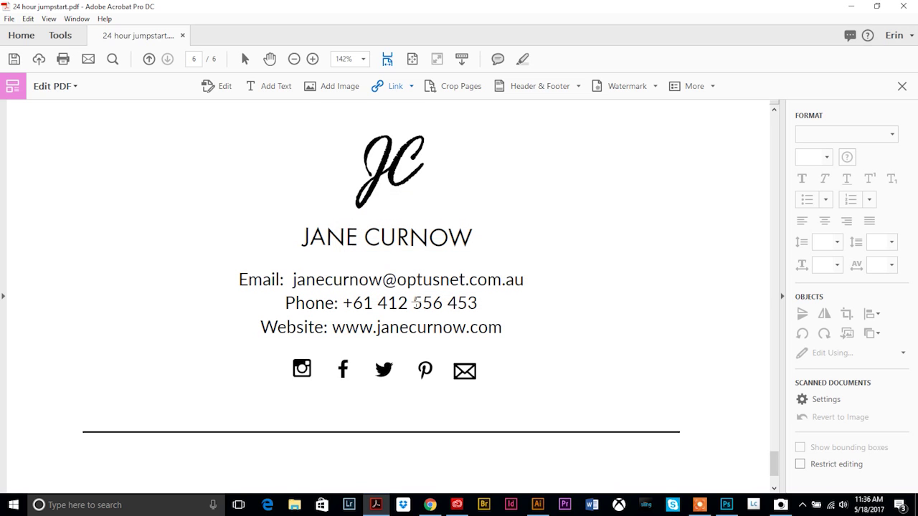
pyautogui.moveTo(255, 316); pyautogui.dragTo(510, 340)
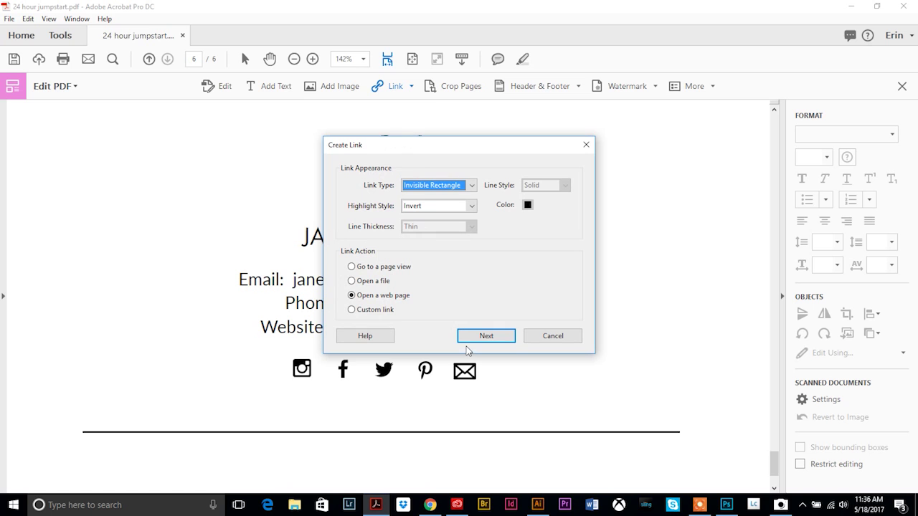
pyautogui.click(551, 337)
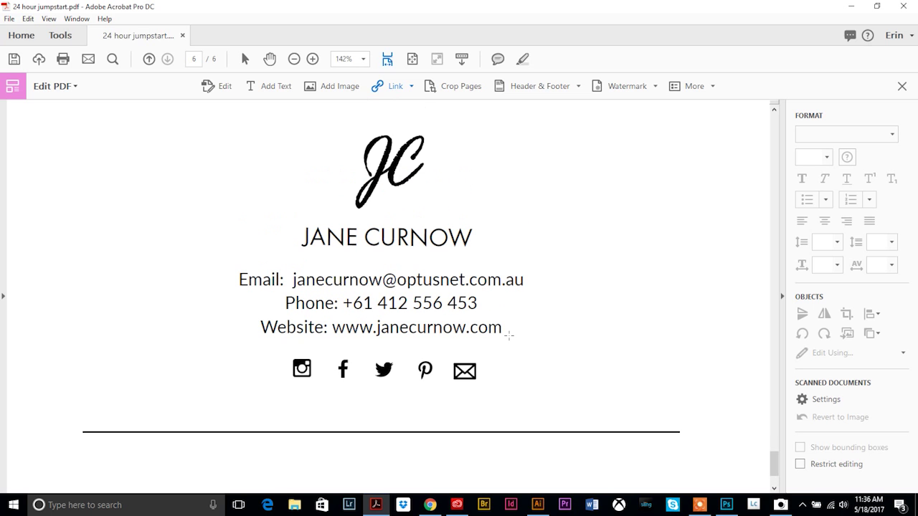
pyautogui.click(412, 87)
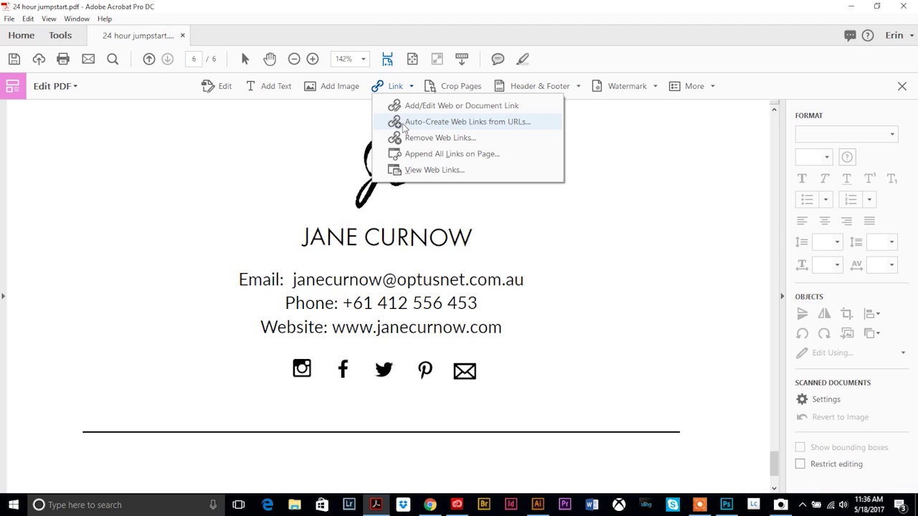
pyautogui.click(417, 285)
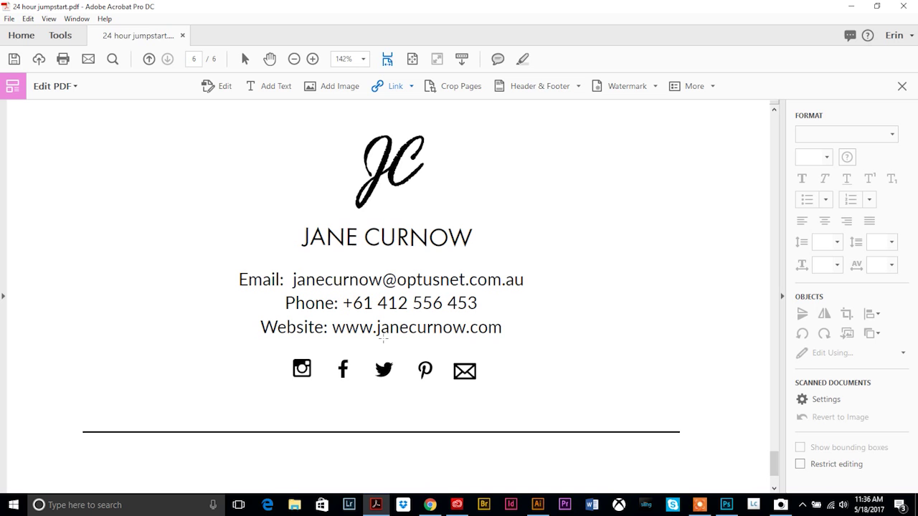
# Review the PDF backwards from the final page's Work With Me section to the self-care tips on page 5
pyautogui.scroll(10, 377, 337)
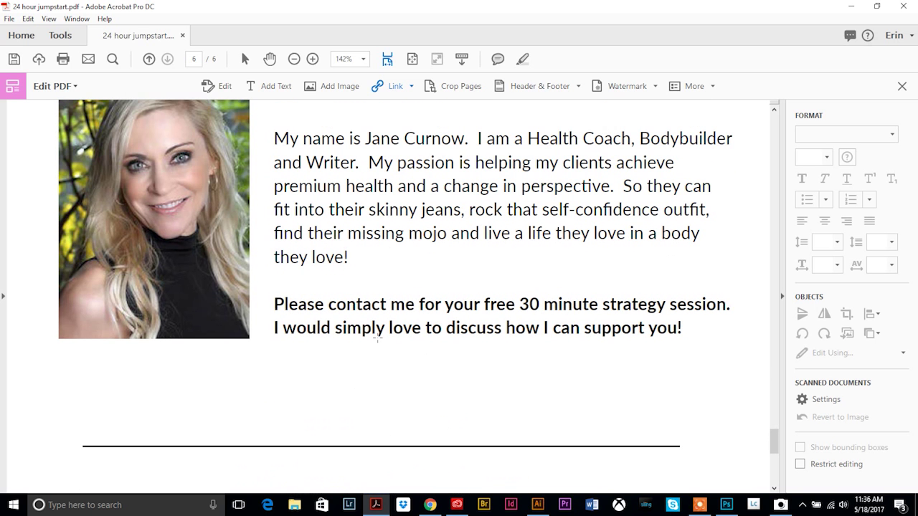
pyautogui.scroll(-3, 377, 337)
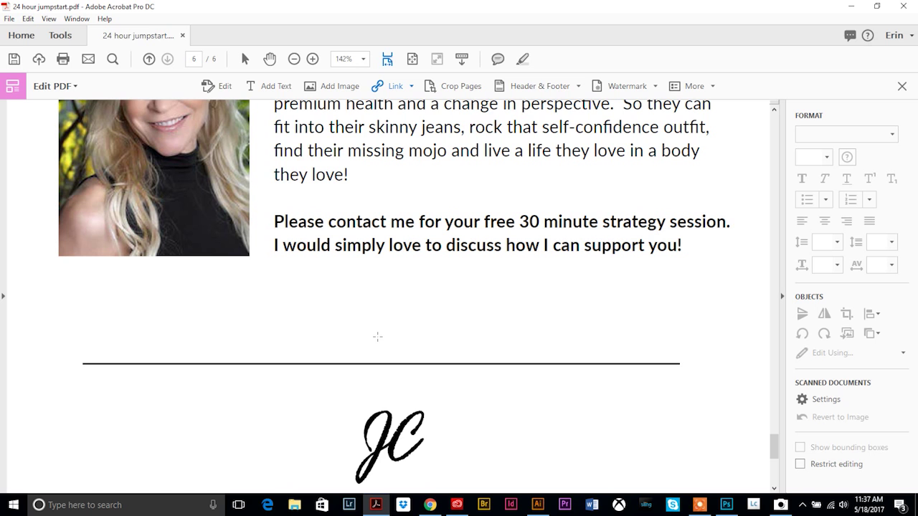
pyautogui.scroll(14, 373, 342)
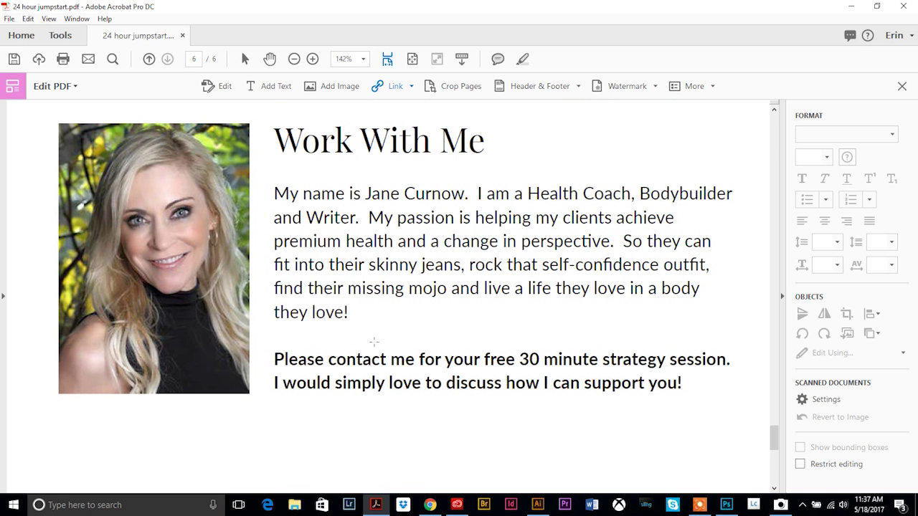
pyautogui.scroll(5, 374, 342)
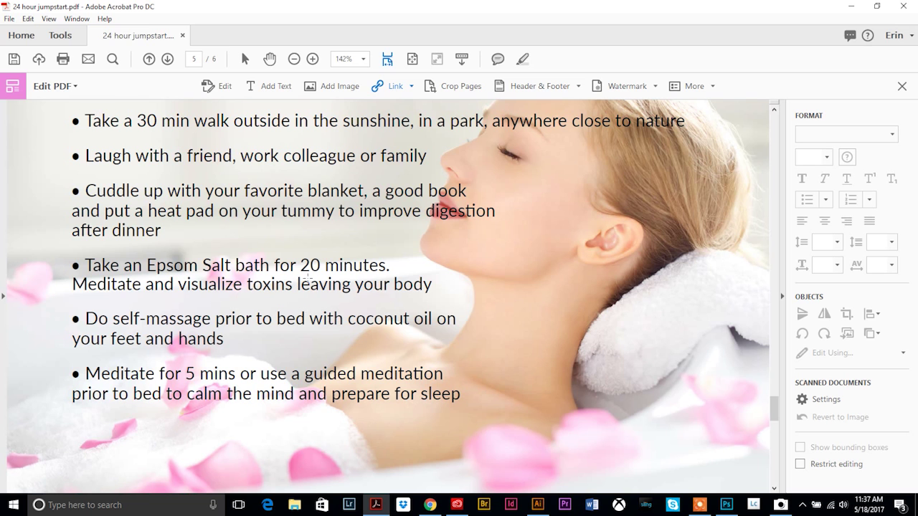
pyautogui.scroll(9, 307, 280)
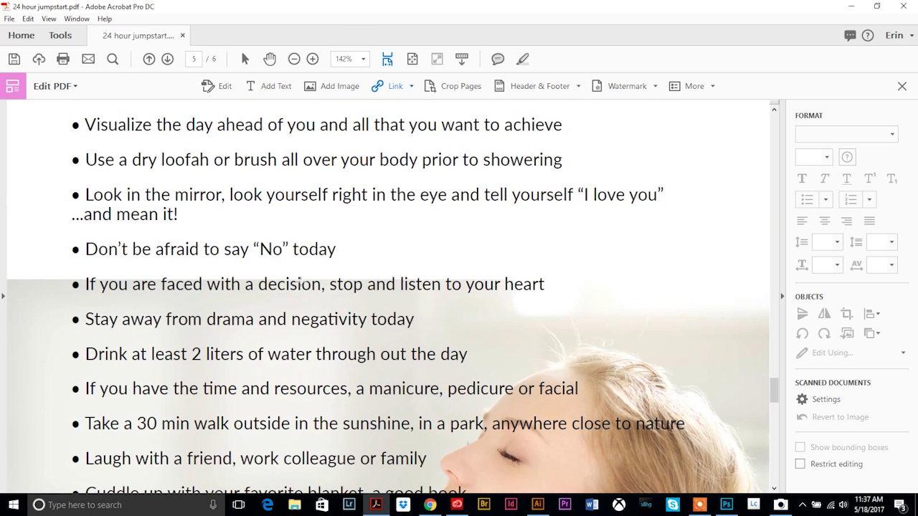